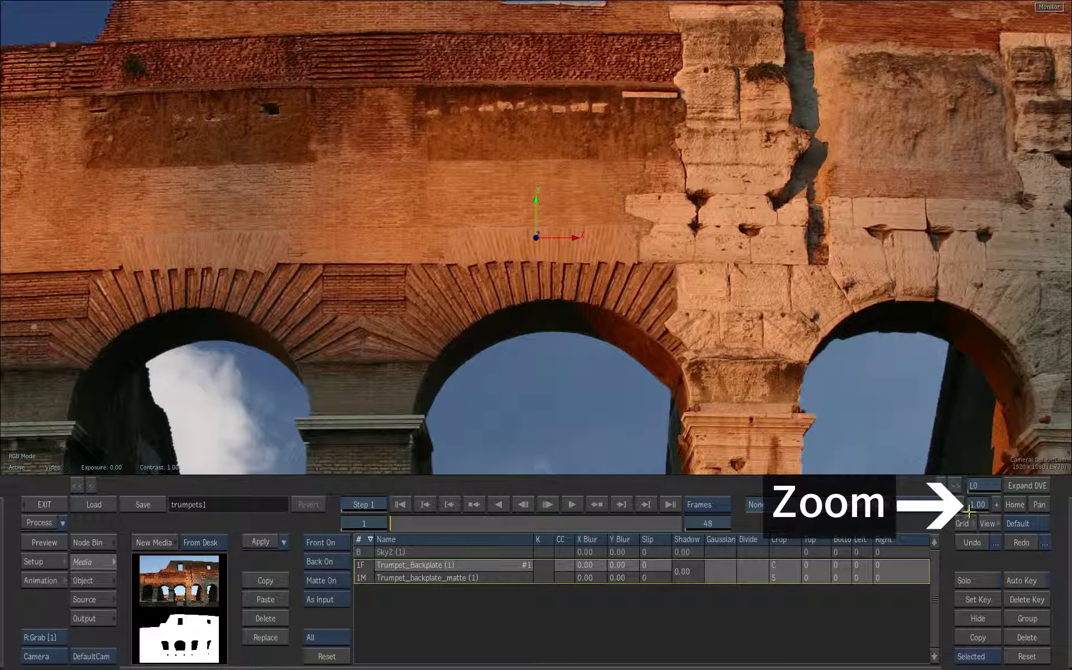
# Zoom the Action view out to about 0.48 so the full Colosseum backplate shows.
pyautogui.moveTo(968, 509); pyautogui.dragTo(913, 498)
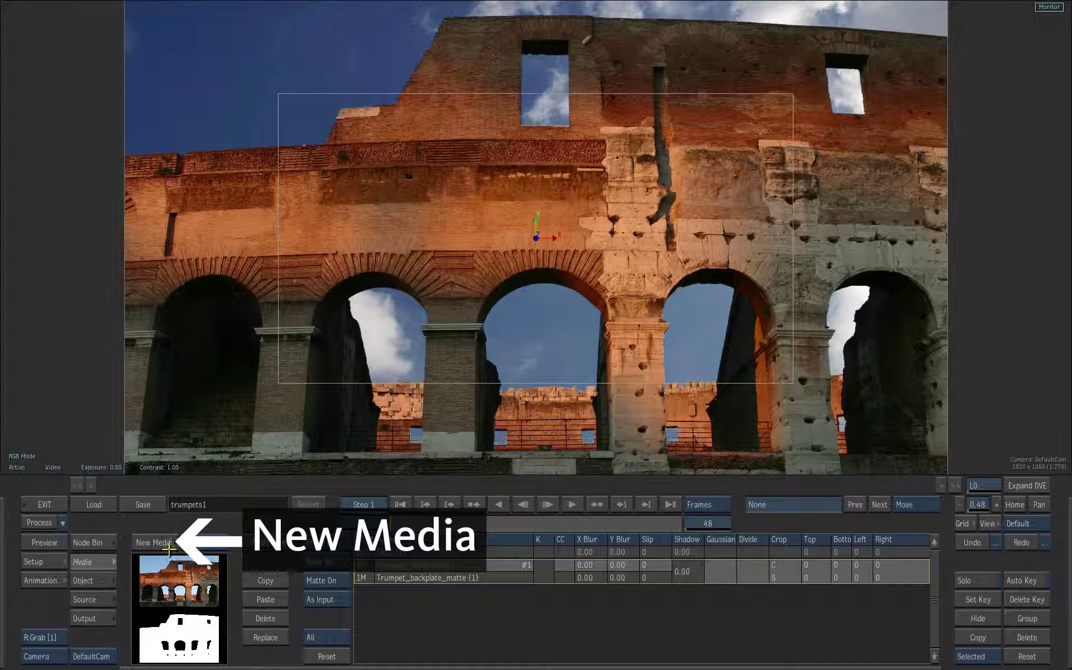
# Load the 48-frame Trumpet_center clip from the Compositing_Trumpet library as a new Action layer.
pyautogui.click(158, 541)
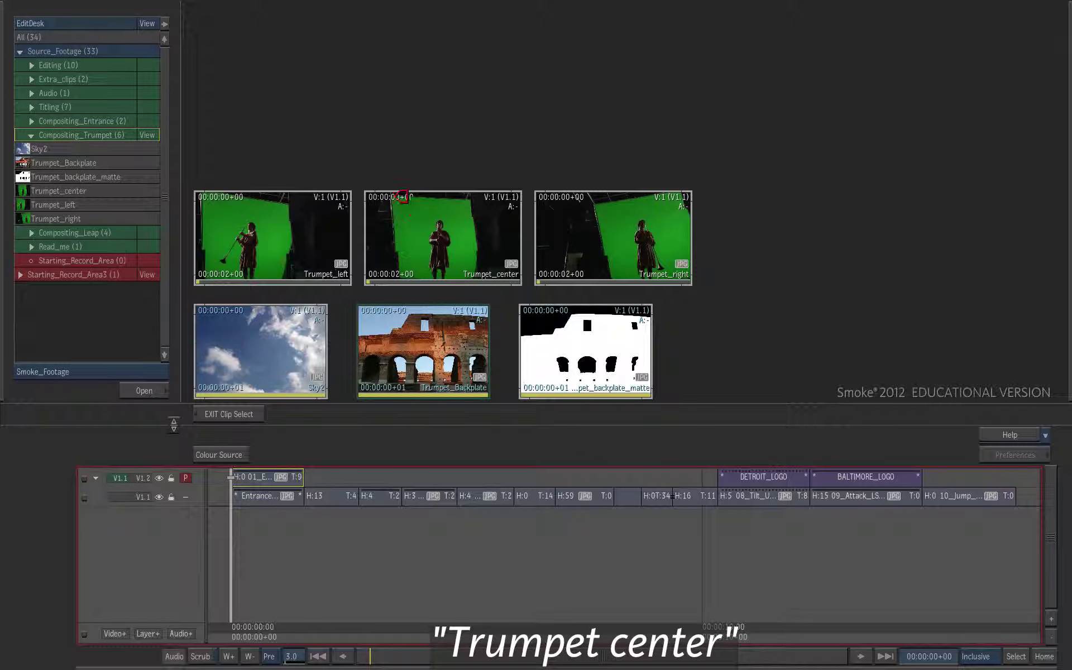
pyautogui.click(403, 198)
pyautogui.click(403, 202)
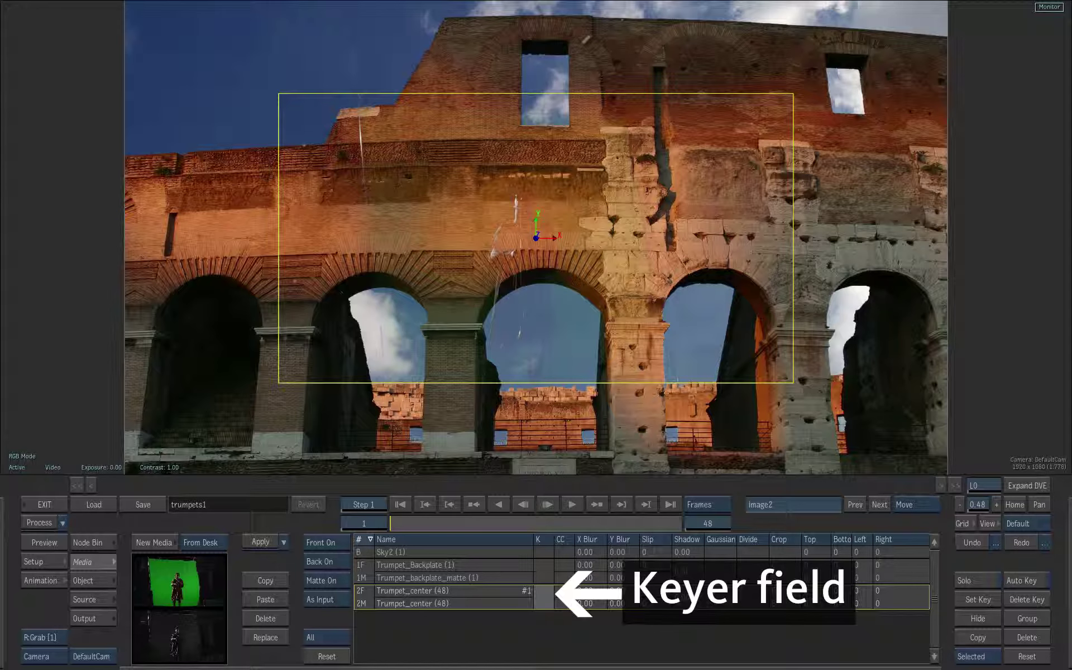
# Open the Master Keyer from the K column of the Trumpet_center media row.
pyautogui.click(544, 598)
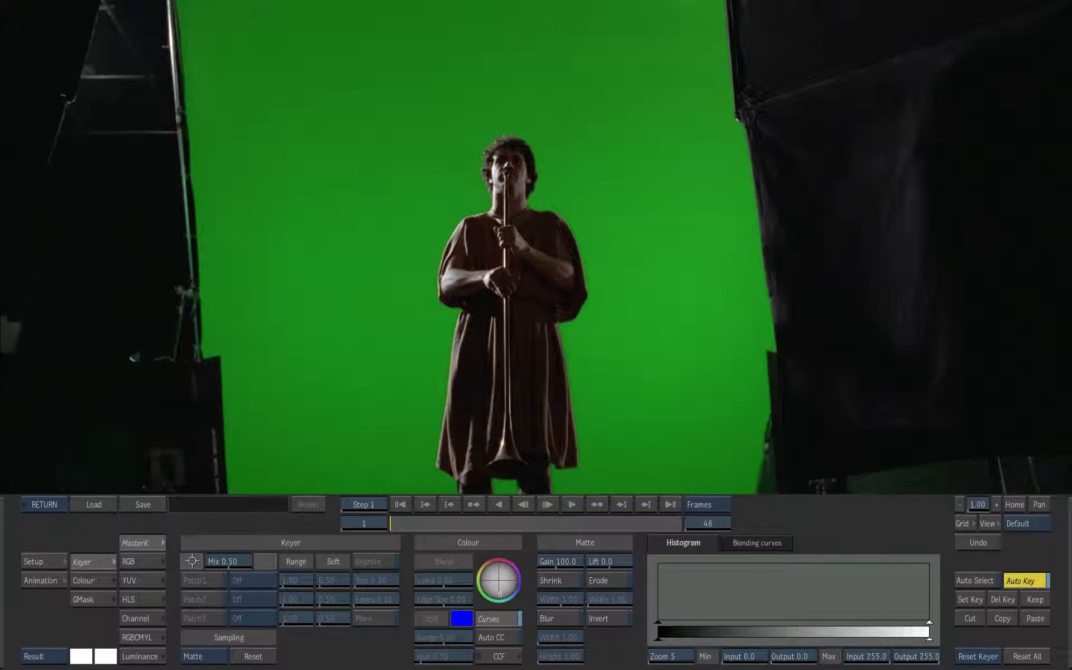
# Sample the green screen with the sample pot to key it out over the cloudy sky.
pyautogui.click(191, 561)
pyautogui.click(277, 427)
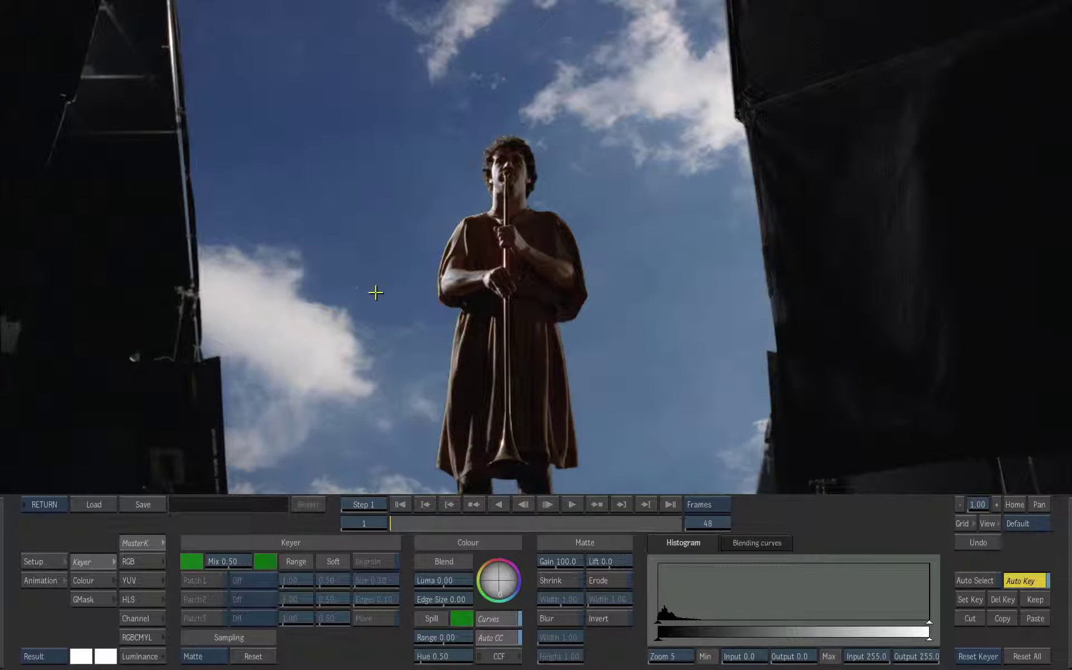
pyautogui.click(51, 655)
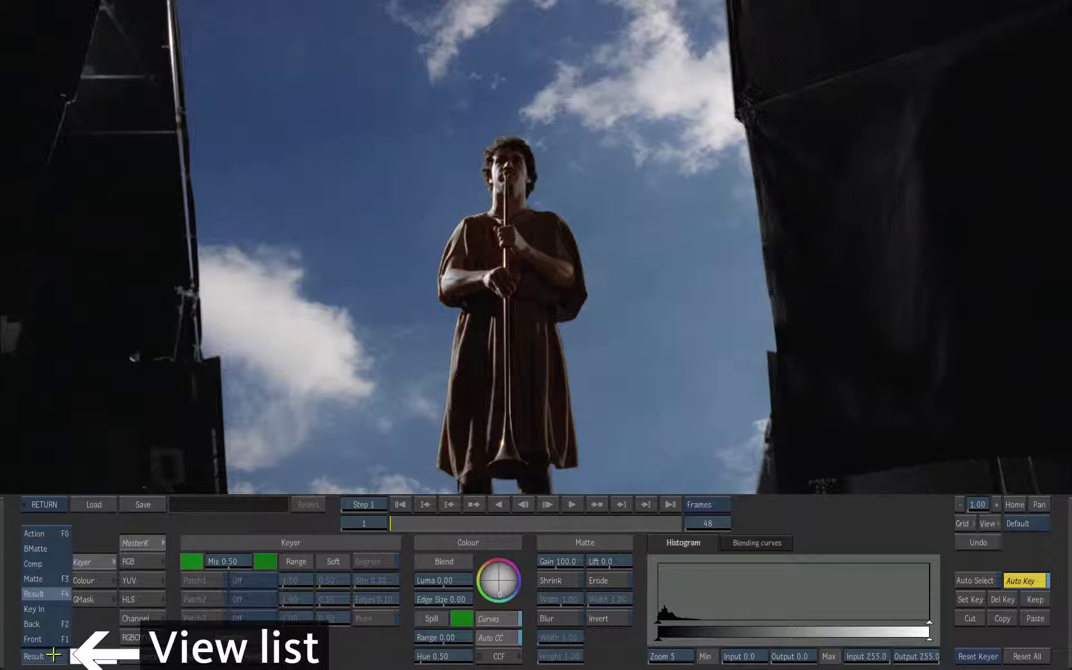
# Show the Matte view, choose Patch1 in the Keyer Matte list, and zoom to 0.77.
pyautogui.click(61, 579)
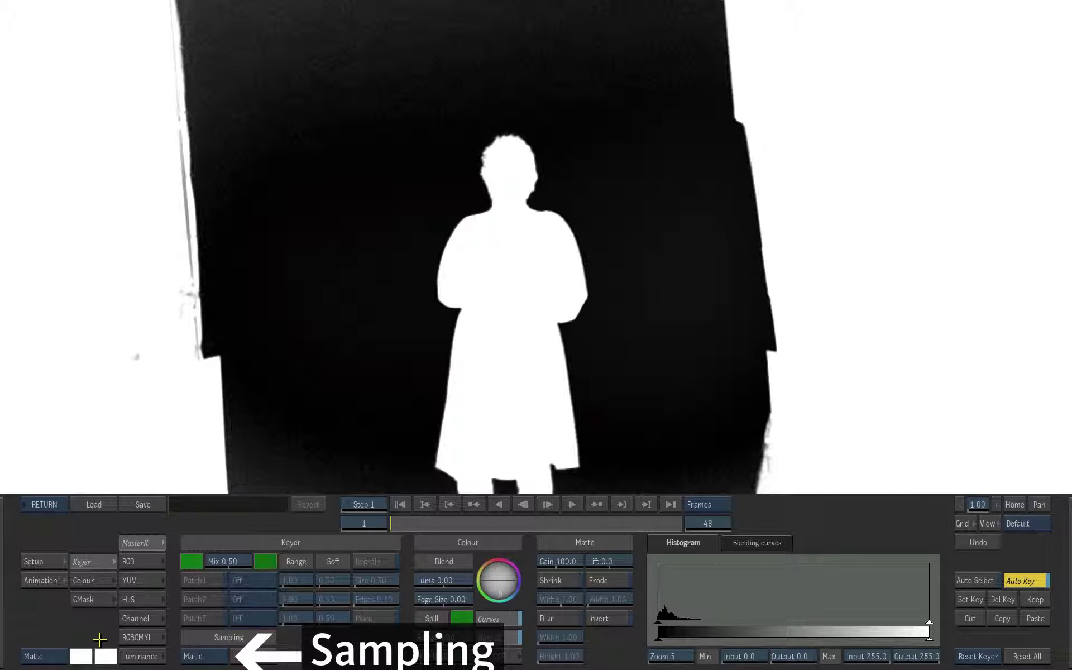
pyautogui.click(217, 656)
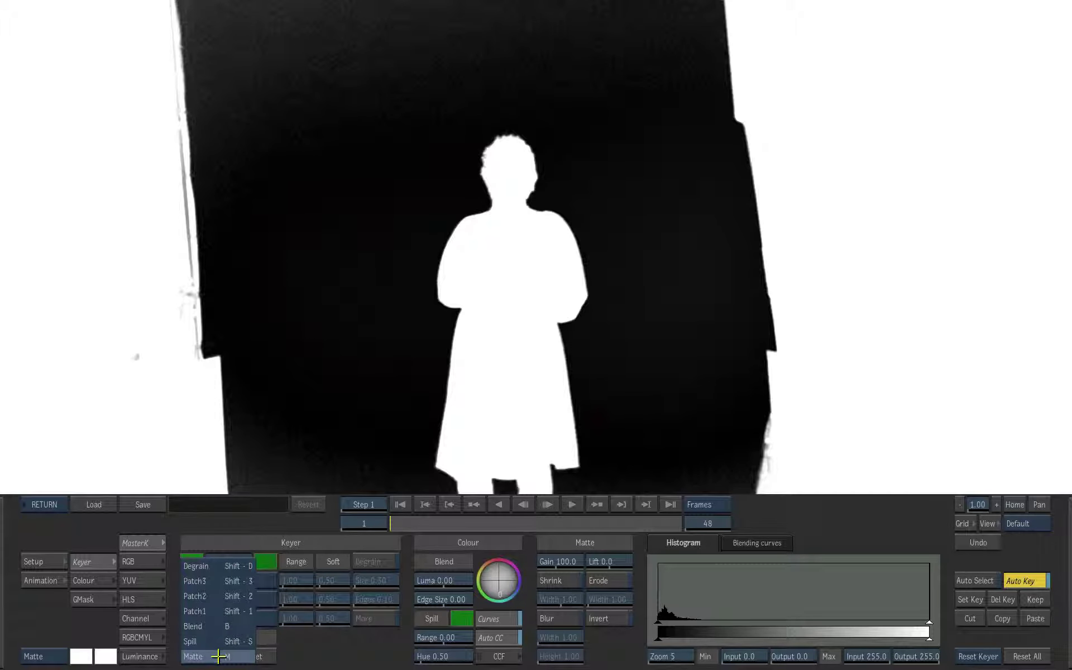
pyautogui.click(240, 612)
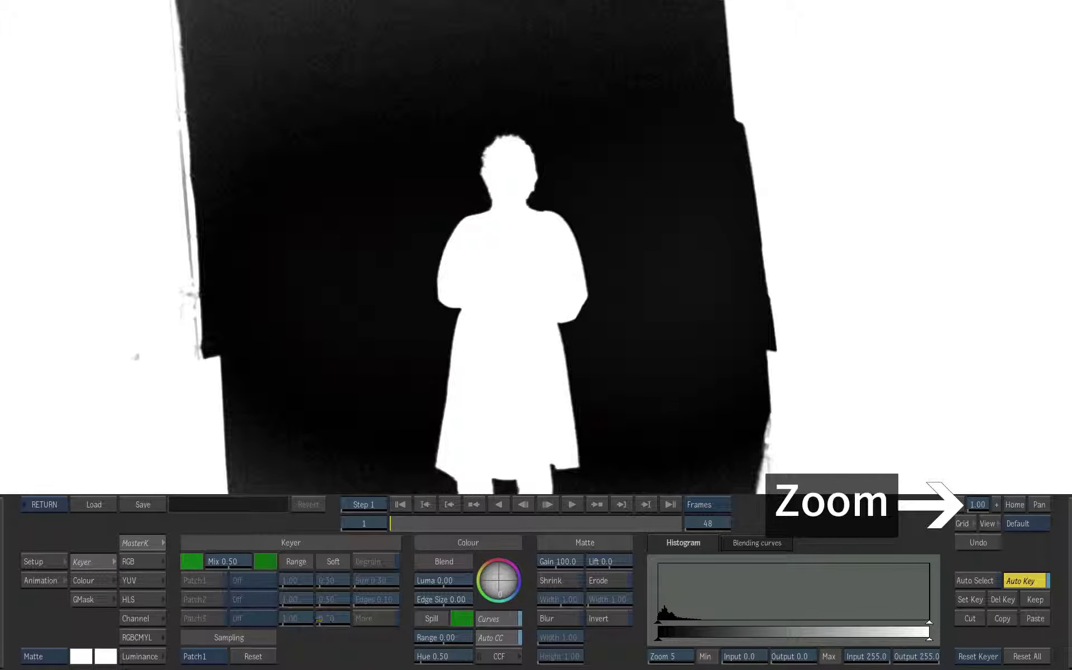
pyautogui.moveTo(976, 502); pyautogui.dragTo(946, 503)
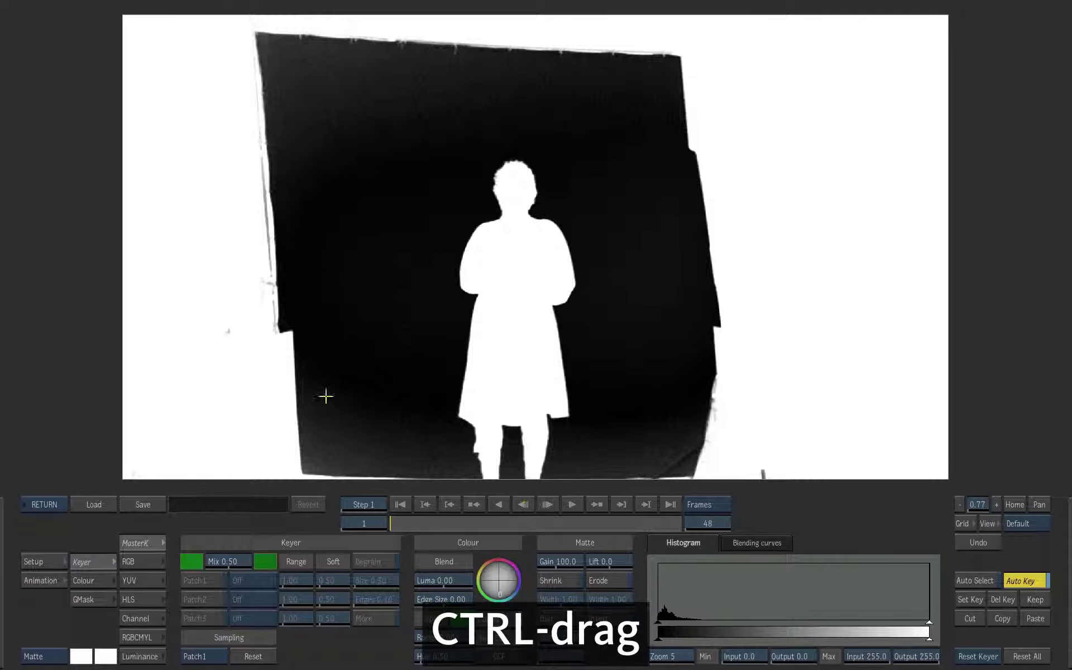
# Force the lower-left, right-side and upper-left-edge grey backdrop areas to black with Patch1.
pyautogui.moveTo(321, 380); pyautogui.dragTo(399, 441)
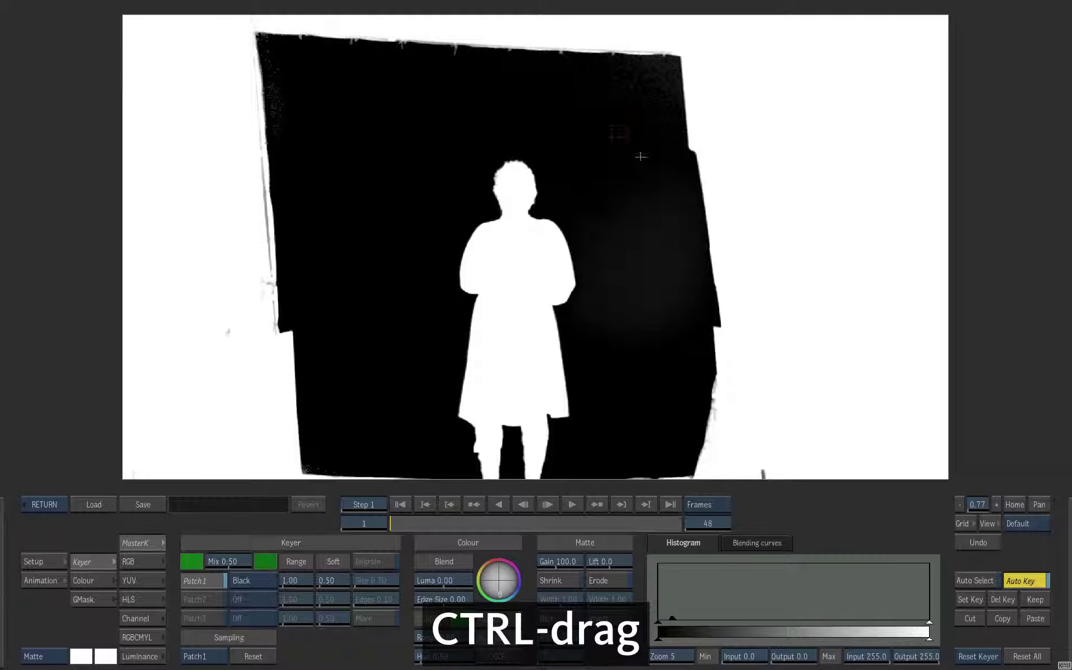
pyautogui.moveTo(642, 156); pyautogui.dragTo(624, 316)
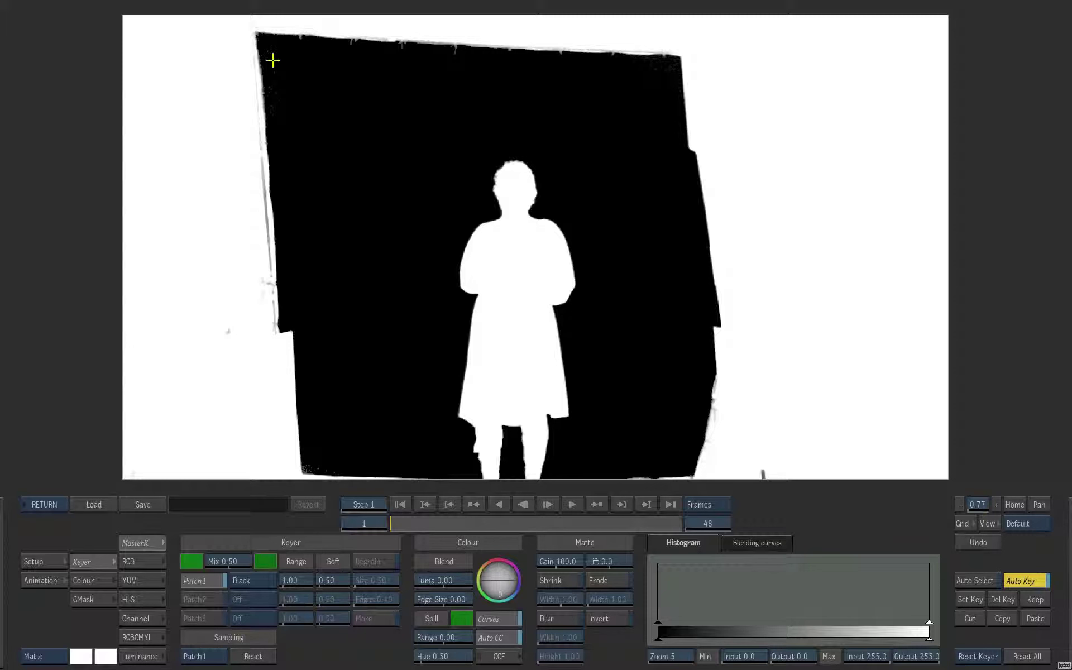
pyautogui.moveTo(273, 59); pyautogui.dragTo(307, 121)
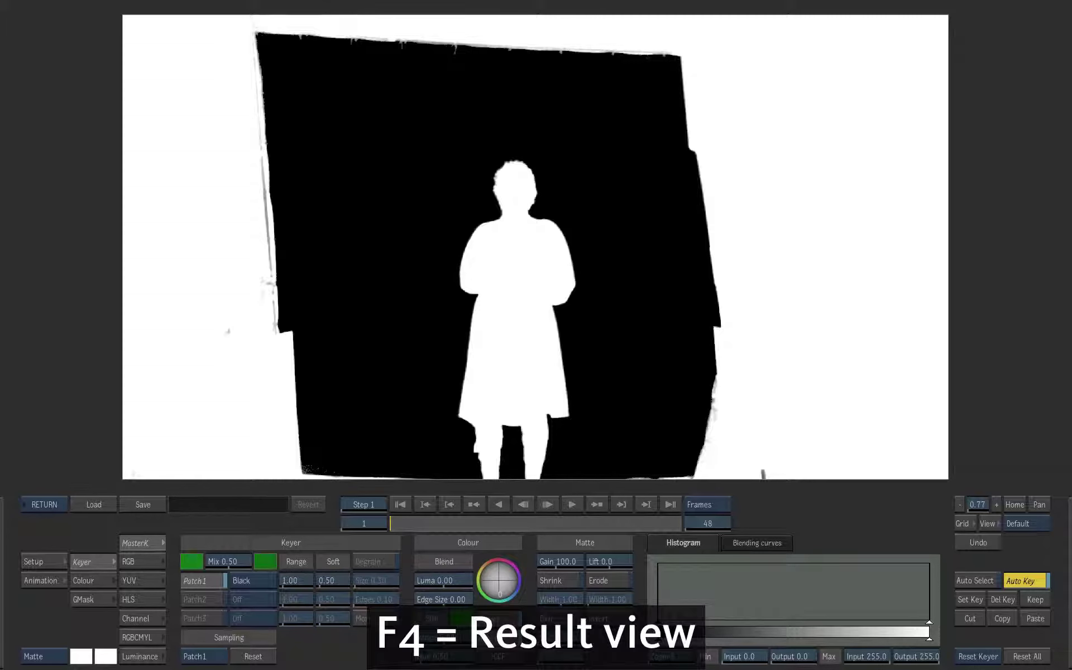
# Switch the viewer to Result and enable matte Shrink with a width of 0.60.
pyautogui.click(37, 658)
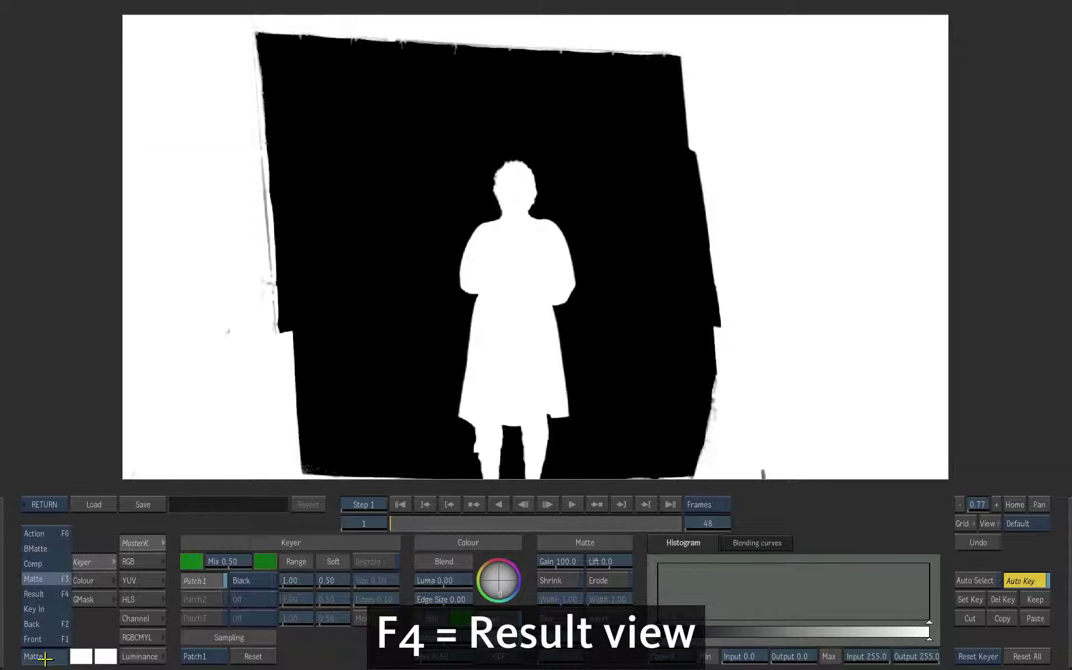
pyautogui.click(60, 598)
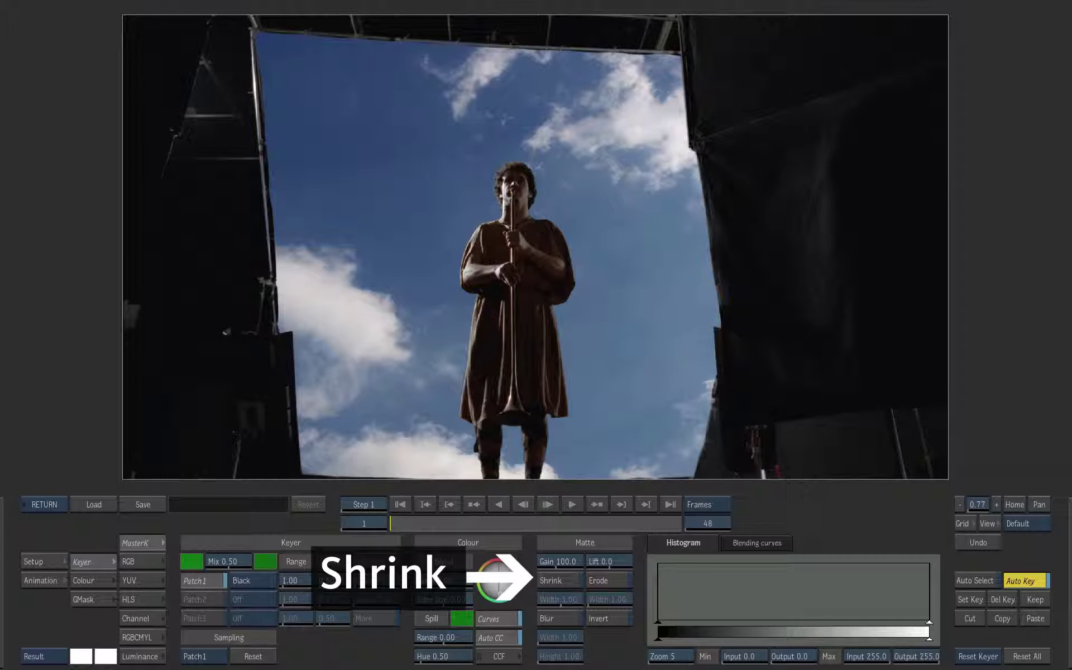
pyautogui.click(566, 579)
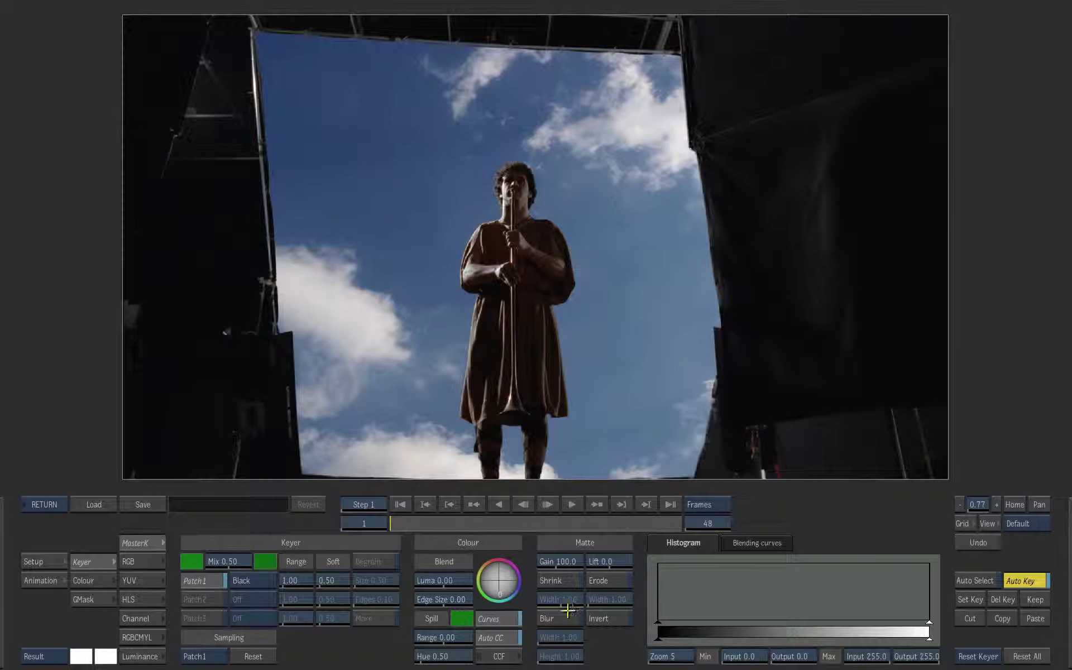
pyautogui.click(568, 600)
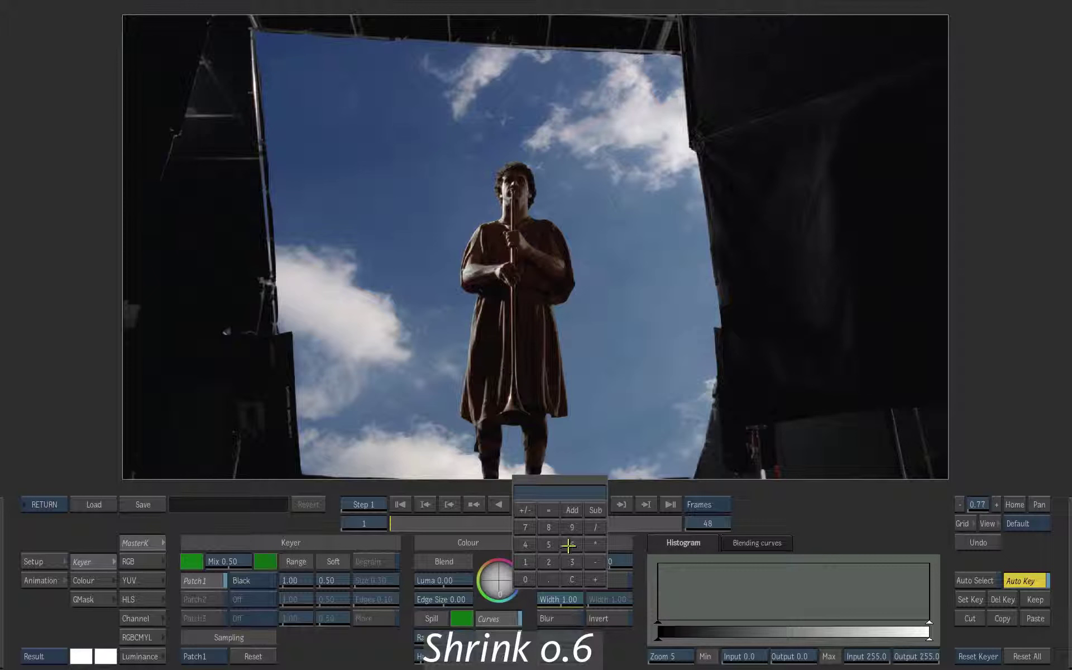
pyautogui.write('.6')
pyautogui.press('Return')
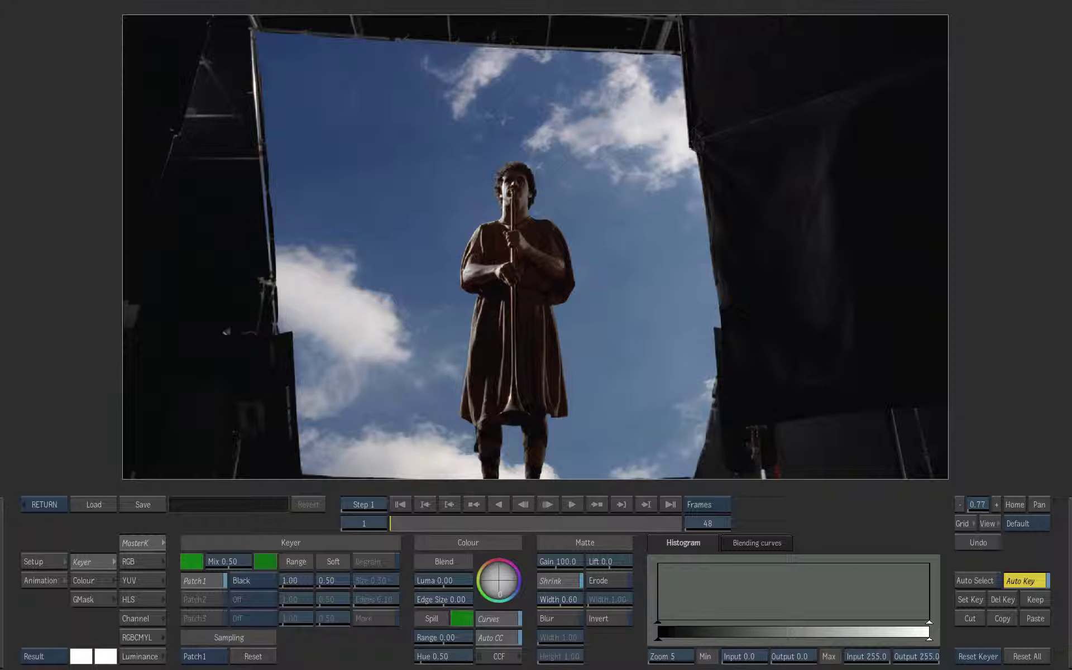
# Open the GMask garbage mask controls and go to the last frame, 48.
pyautogui.click(94, 601)
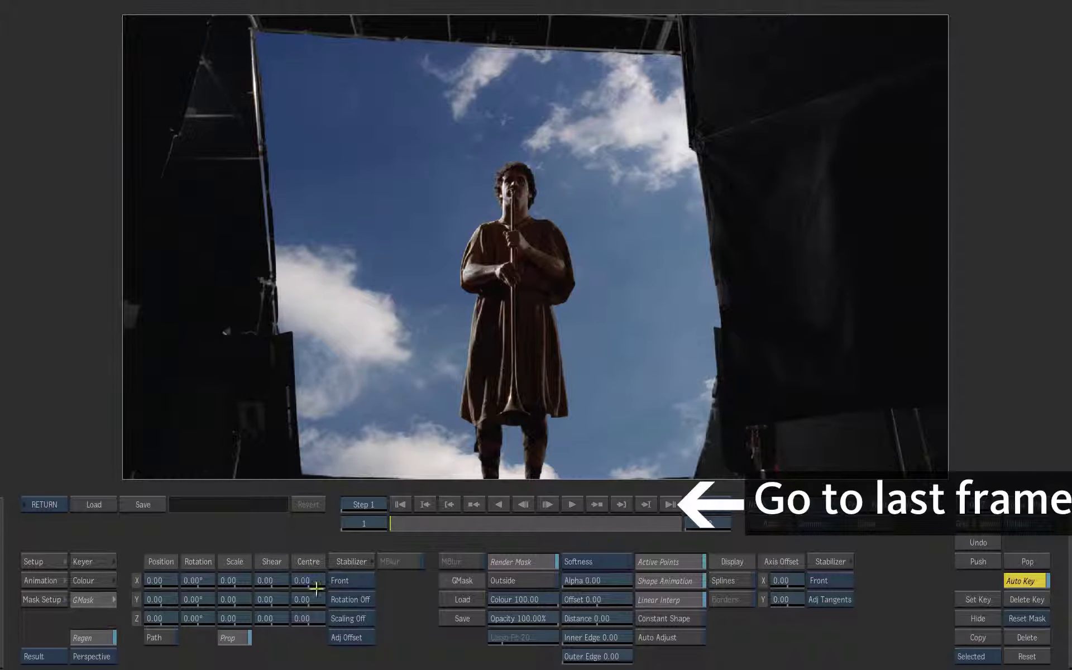
pyautogui.click(669, 508)
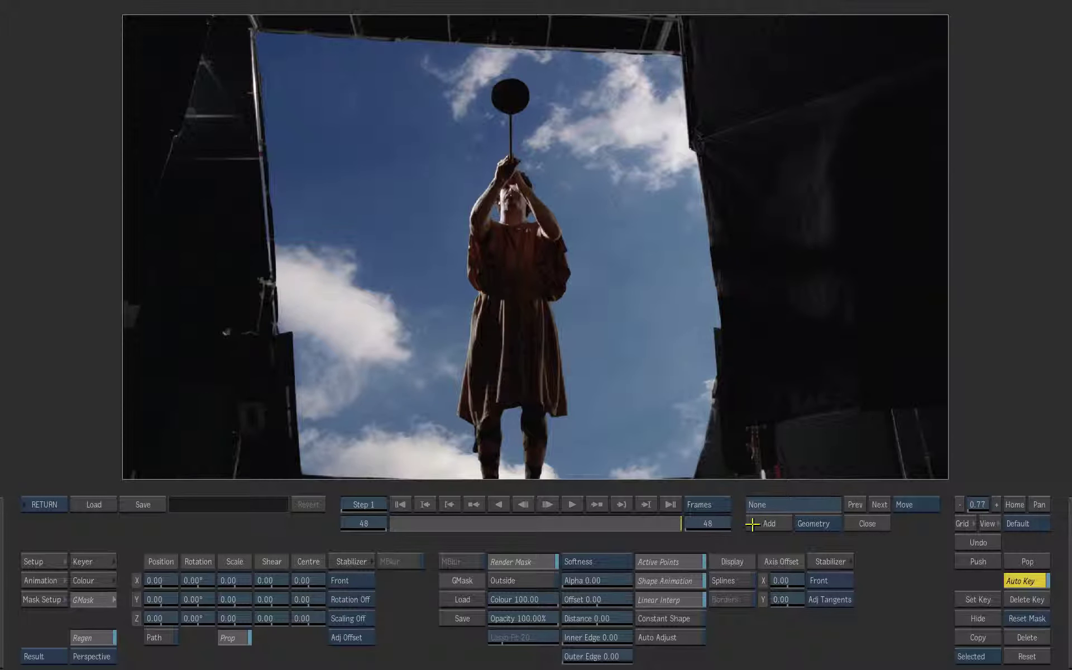
# Add mask geom1 and draw a closed spline around the trumpet player and raised trumpet.
pyautogui.click(770, 525)
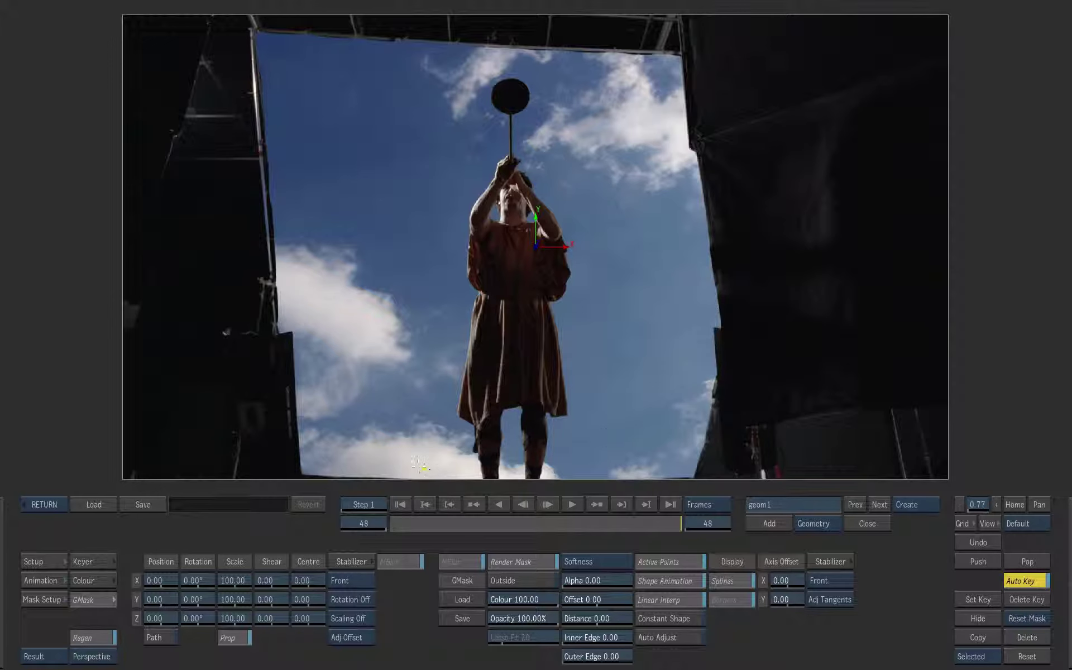
pyautogui.moveTo(413, 462)
pyautogui.mouseDown()
pyautogui.moveTo(341, 217)
pyautogui.moveTo(356, 164)
pyautogui.mouseUp()
pyautogui.moveTo(394, 66); pyautogui.dragTo(416, 52)
pyautogui.moveTo(617, 73); pyautogui.dragTo(627, 92)
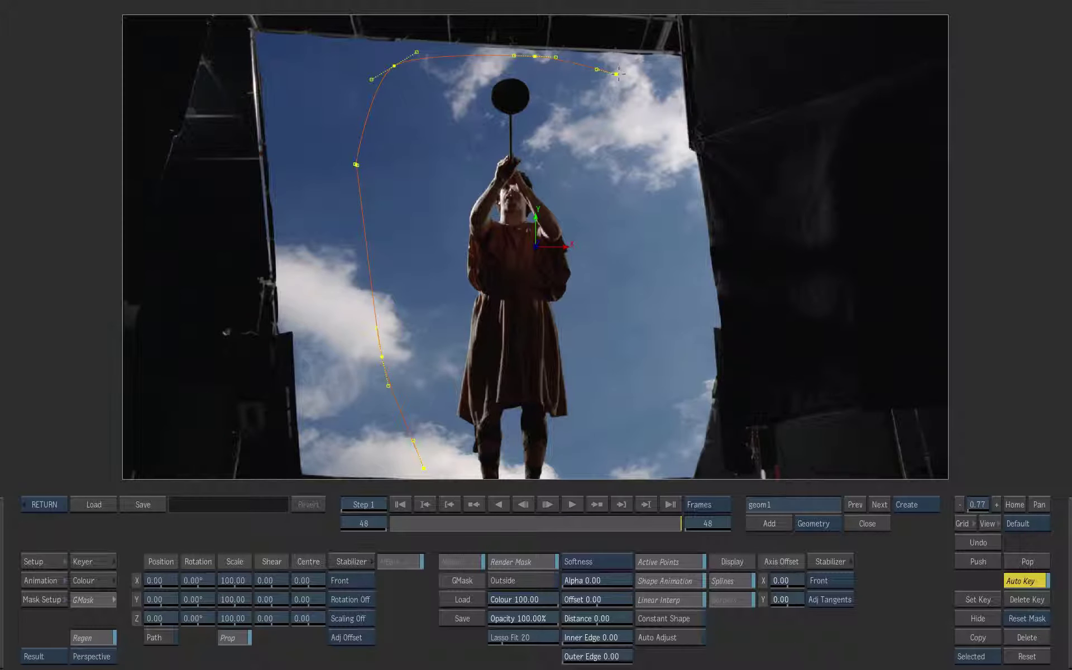
pyautogui.moveTo(660, 302); pyautogui.dragTo(664, 334)
pyautogui.click(646, 430)
pyautogui.moveTo(646, 429); pyautogui.dragTo(599, 484)
pyautogui.click(439, 486)
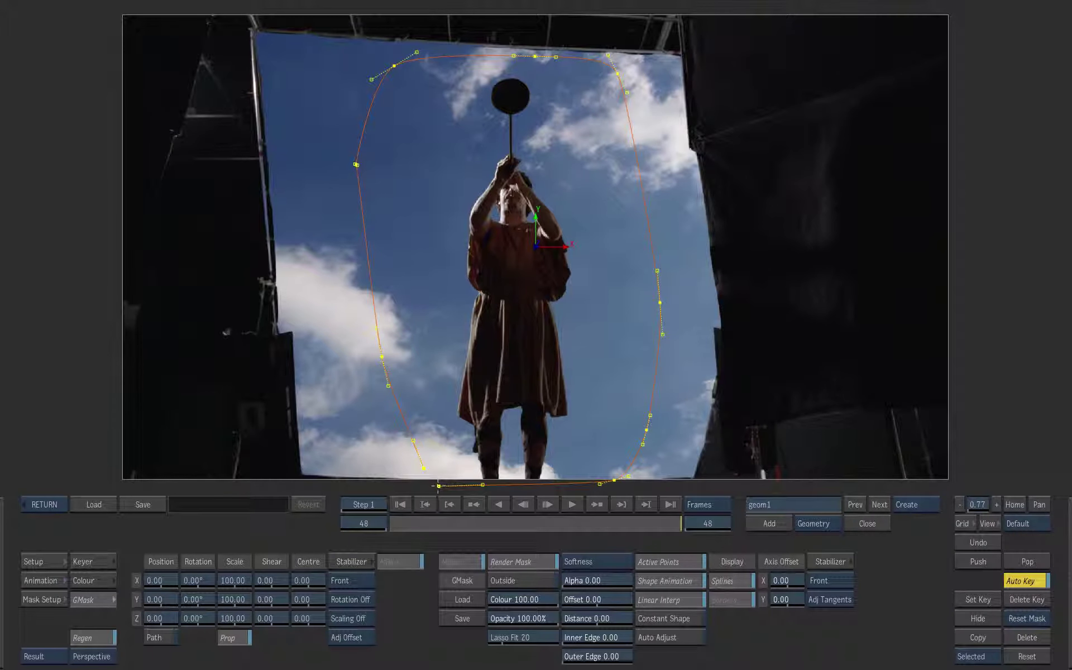
pyautogui.moveTo(439, 486); pyautogui.dragTo(444, 486)
pyautogui.click(424, 468)
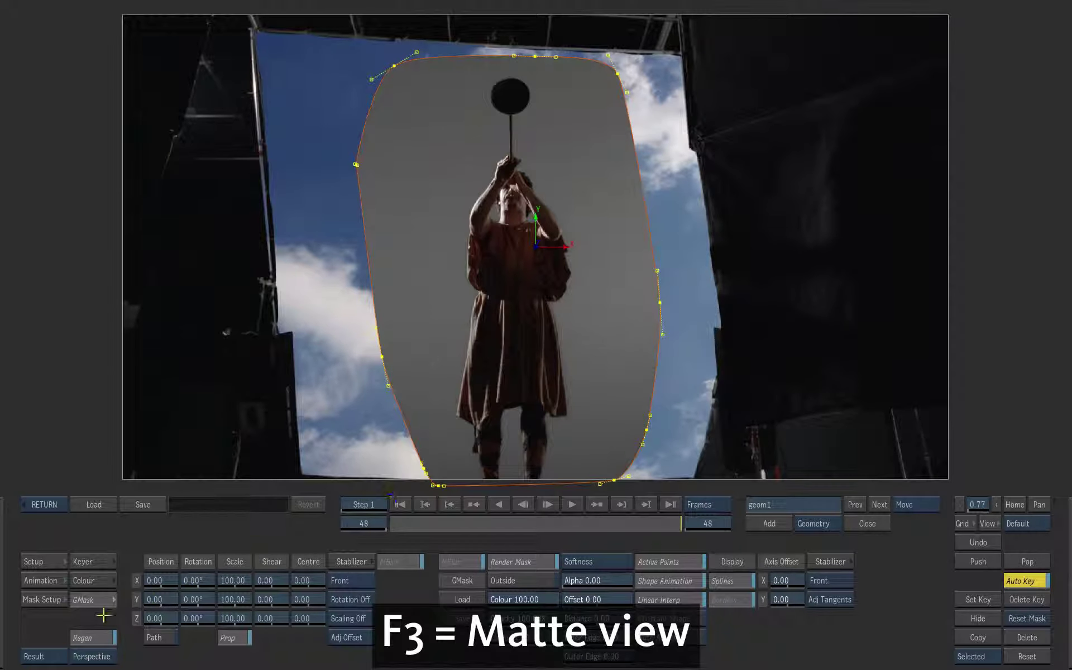
# In the Matte view, set geom1 to Outside and drag its Colour from 100 to 0.
pyautogui.click(55, 656)
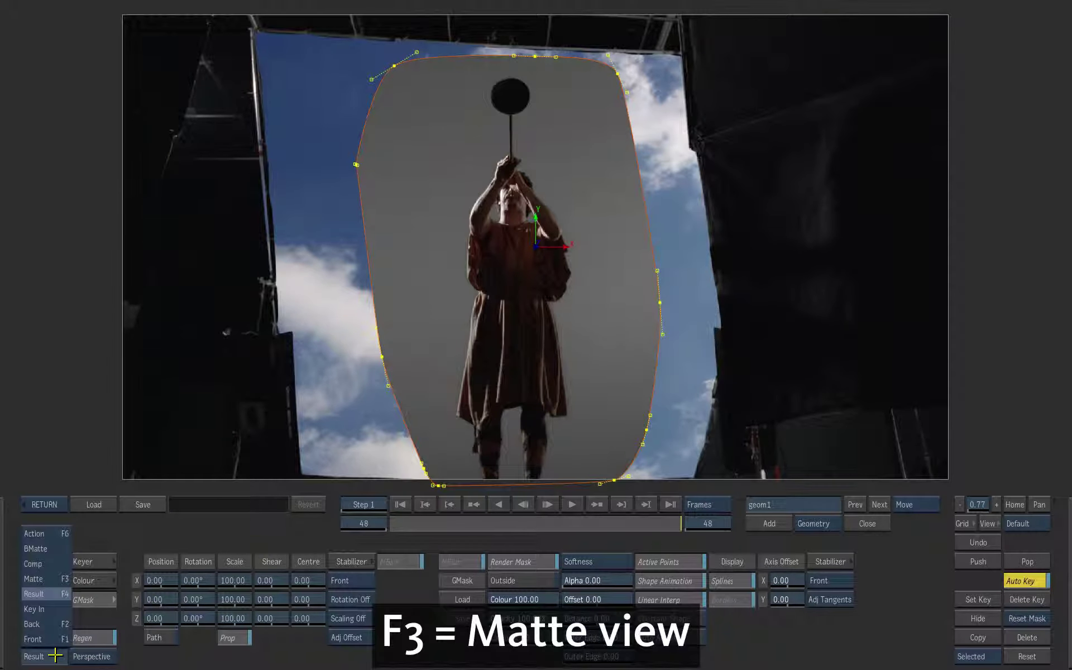
pyautogui.click(56, 579)
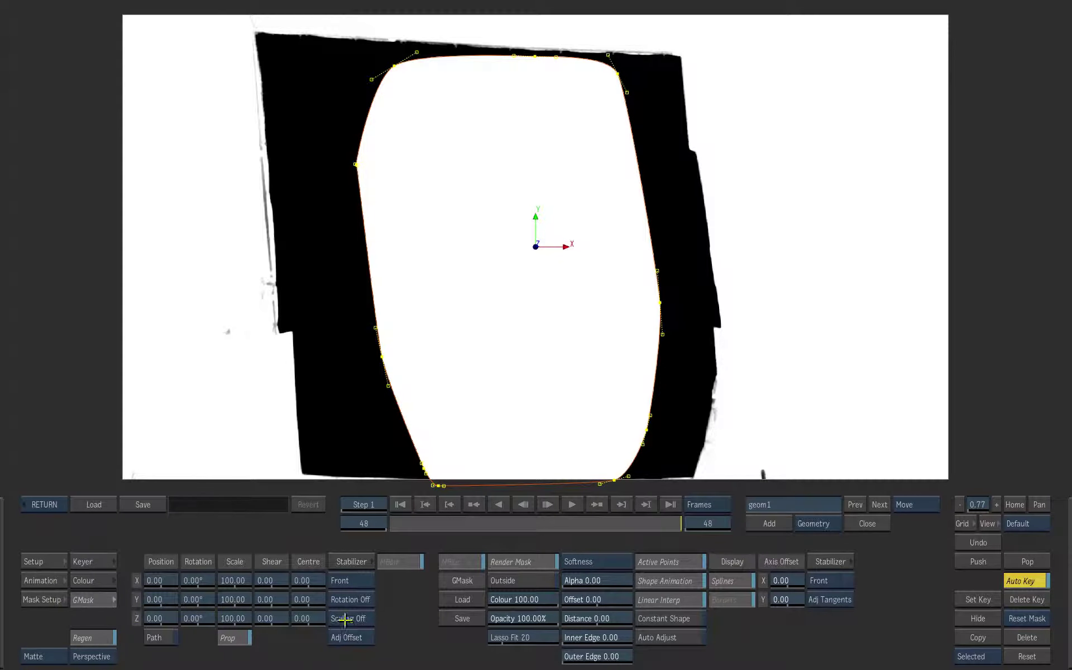
pyautogui.click(547, 582)
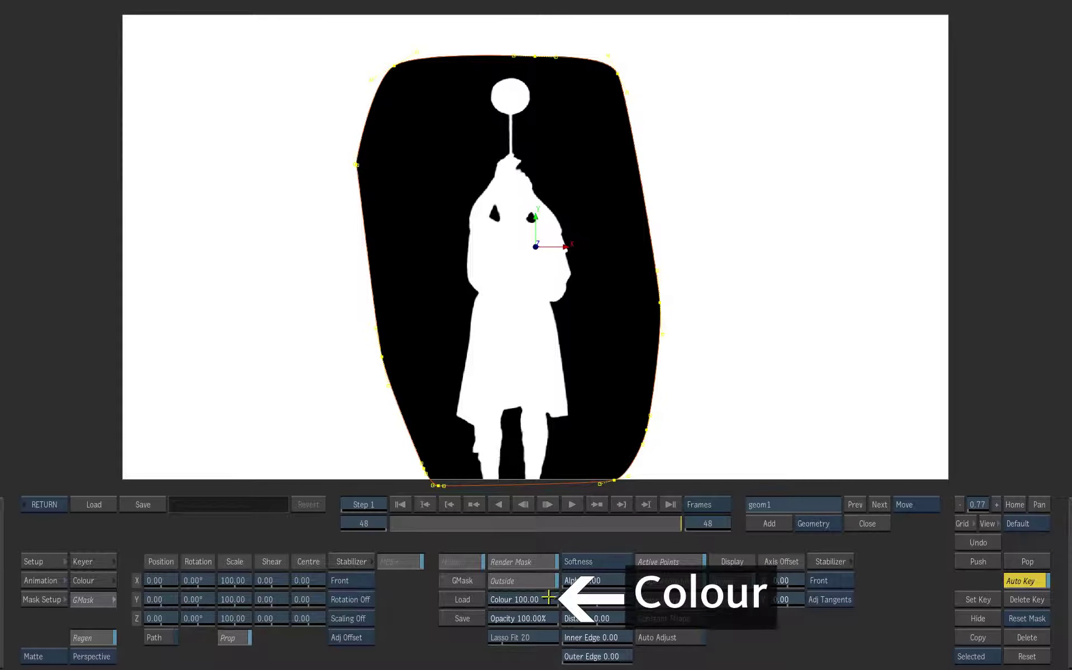
pyautogui.moveTo(550, 597); pyautogui.dragTo(262, 620)
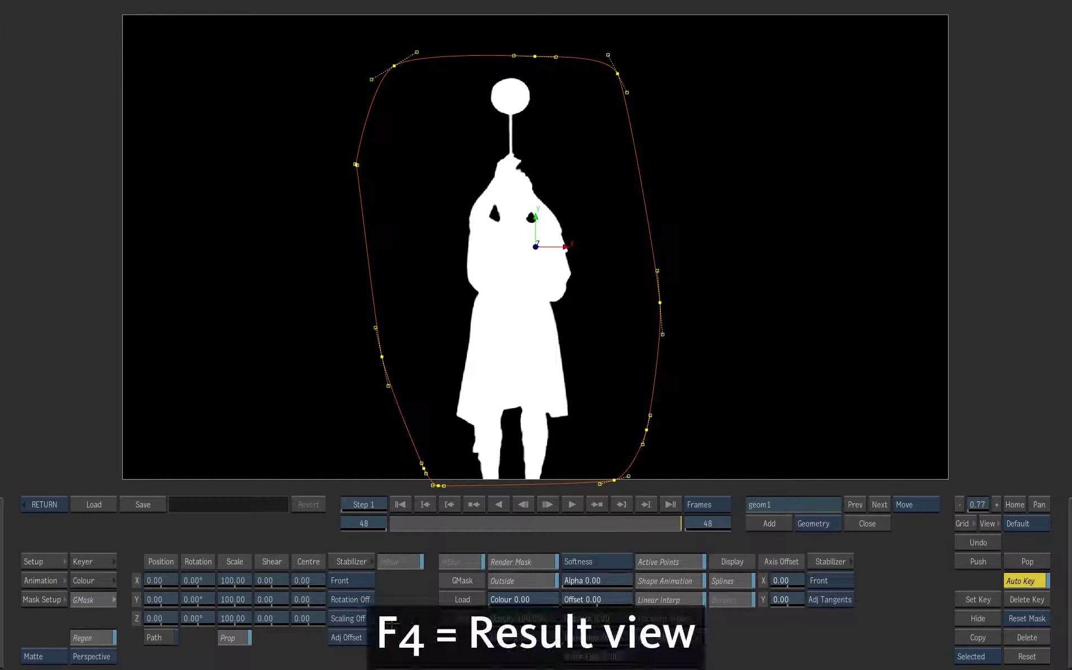
# Check the Result at frame 33, refit the mask's top-left and left points, and return to Action.
pyautogui.moveTo(61, 657); pyautogui.dragTo(67, 595)
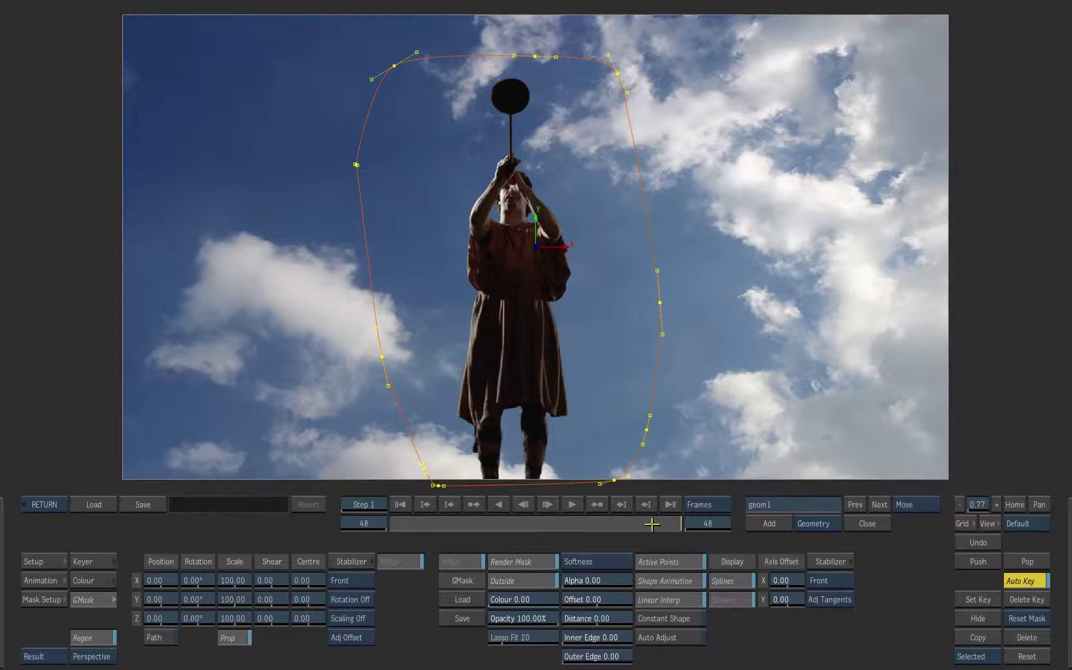
pyautogui.moveTo(608, 519); pyautogui.dragTo(332, 504)
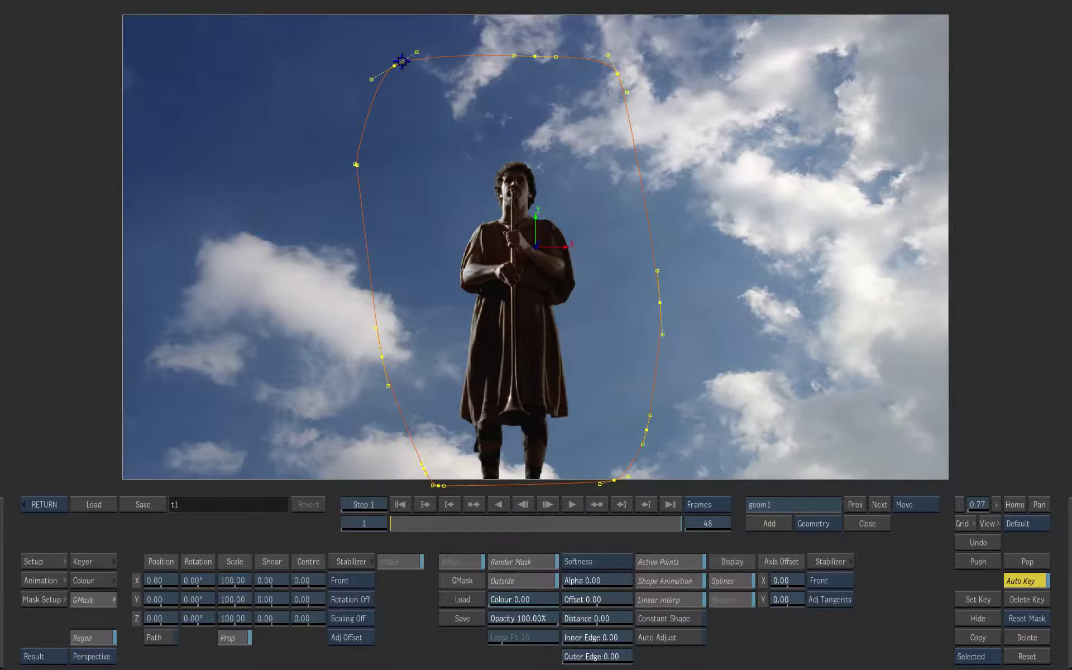
pyautogui.moveTo(394, 66); pyautogui.dragTo(411, 71)
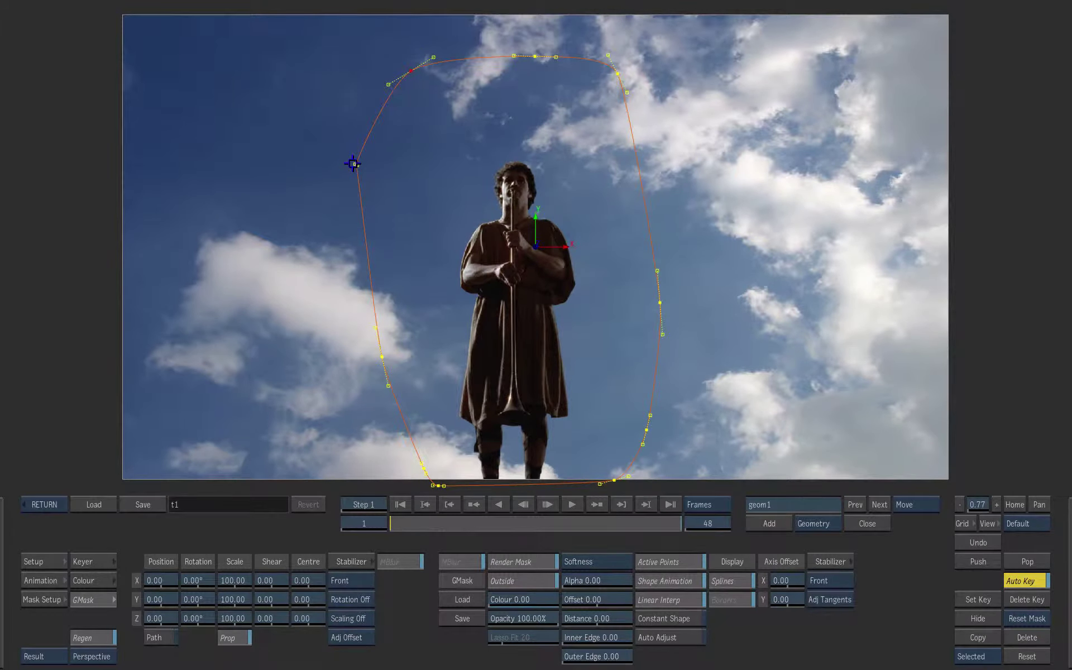
pyautogui.moveTo(356, 165)
pyautogui.mouseDown()
pyautogui.moveTo(358, 179)
pyautogui.moveTo(356, 161)
pyautogui.moveTo(364, 173)
pyautogui.mouseUp()
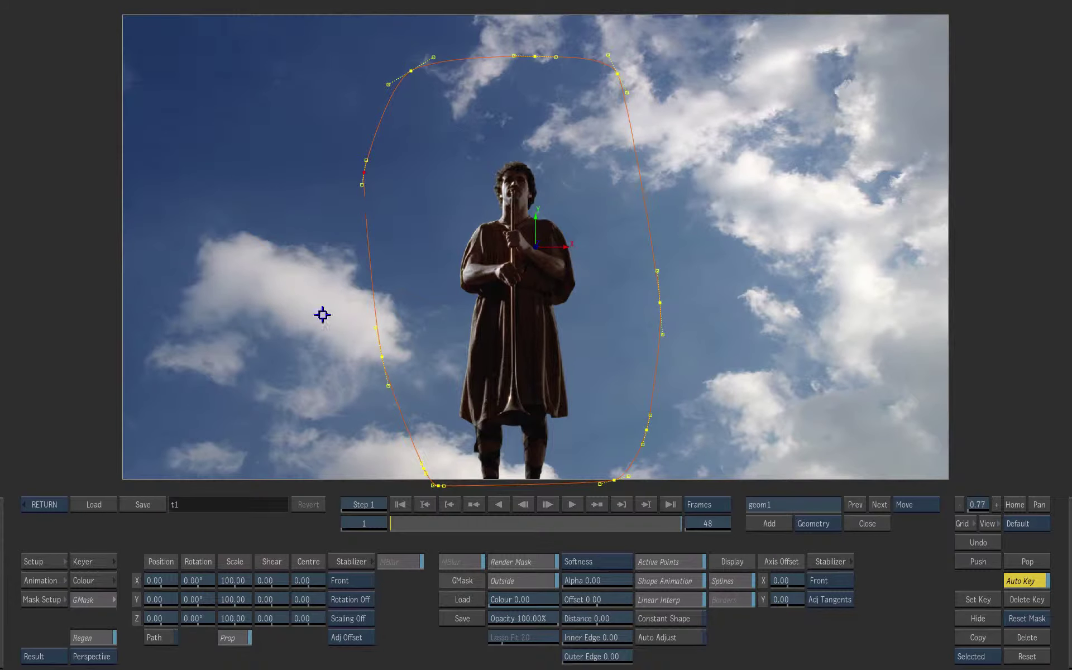
pyautogui.click(41, 504)
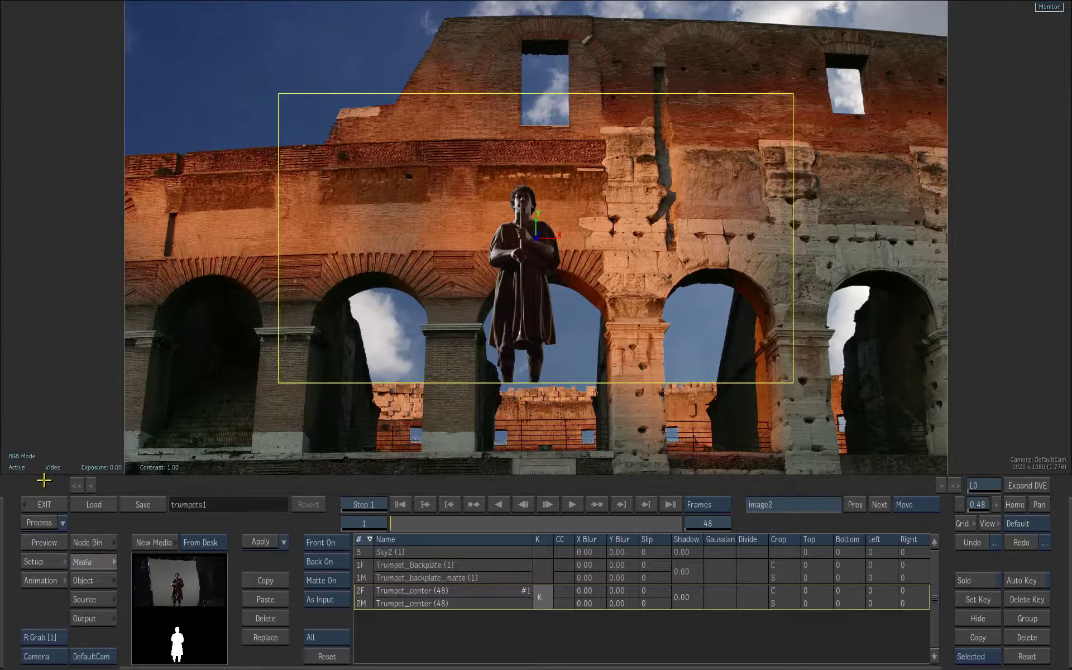